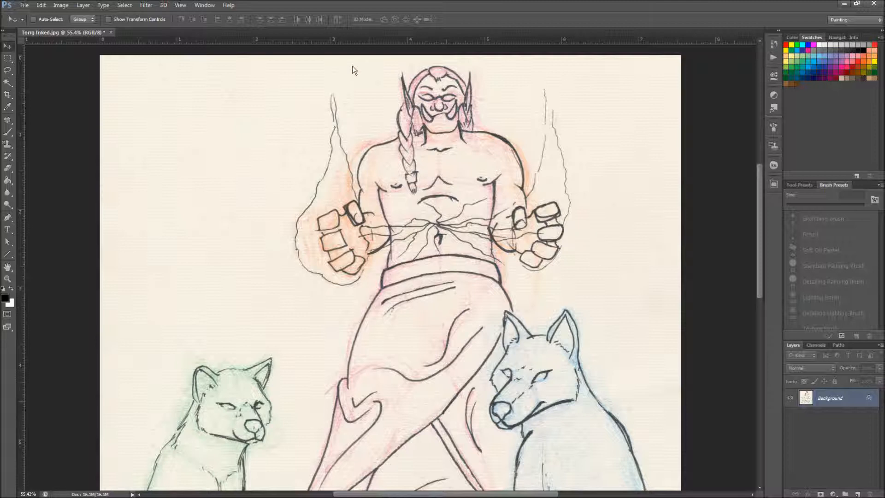
Start a Hue/Saturation adjustment on the sketch and set the Reds to saturation -100 and lightness +100
{"action": "left_click", "coordinate": [69, 5]}
{"action": "mouse_move", "coordinate": [80, 31]}
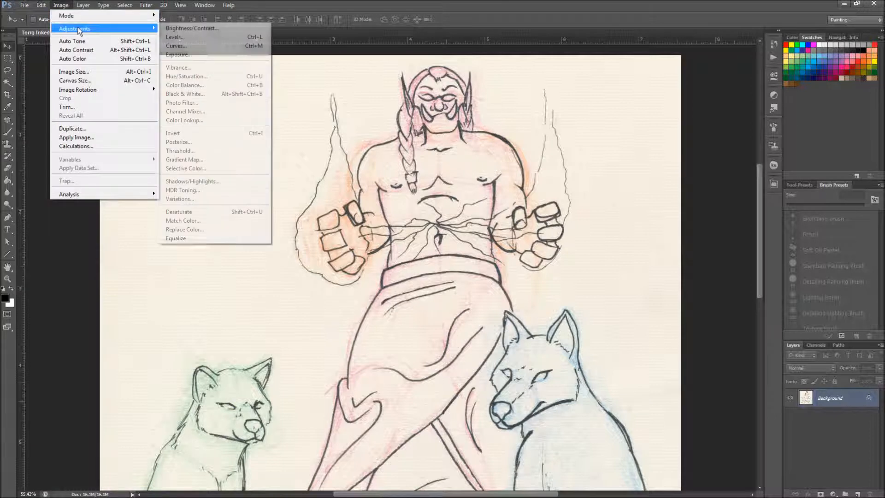
{"action": "left_click", "coordinate": [217, 77]}
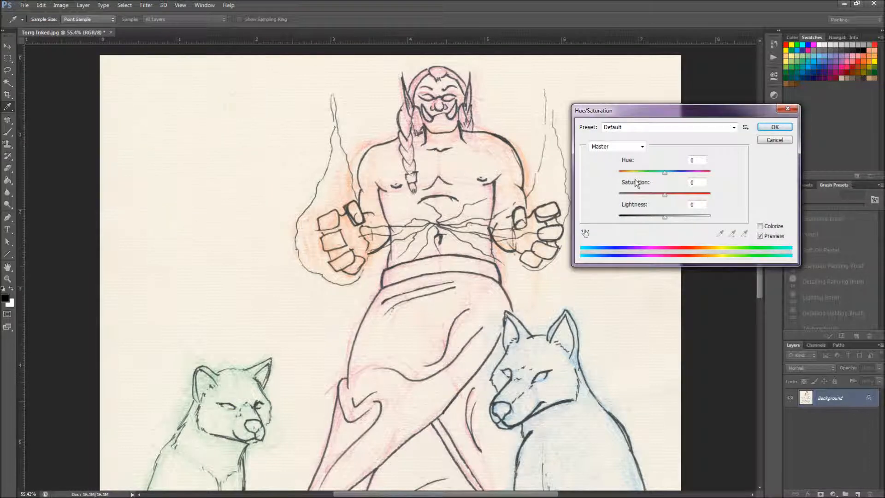
{"action": "left_click", "coordinate": [644, 146]}
{"action": "left_click", "coordinate": [612, 159]}
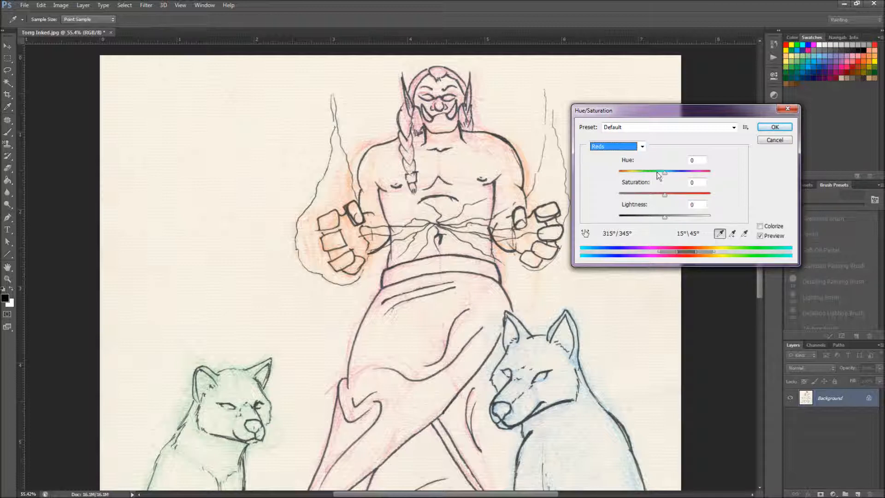
{"action": "left_click_drag", "start_coordinate": [665, 194], "coordinate": [611, 198]}
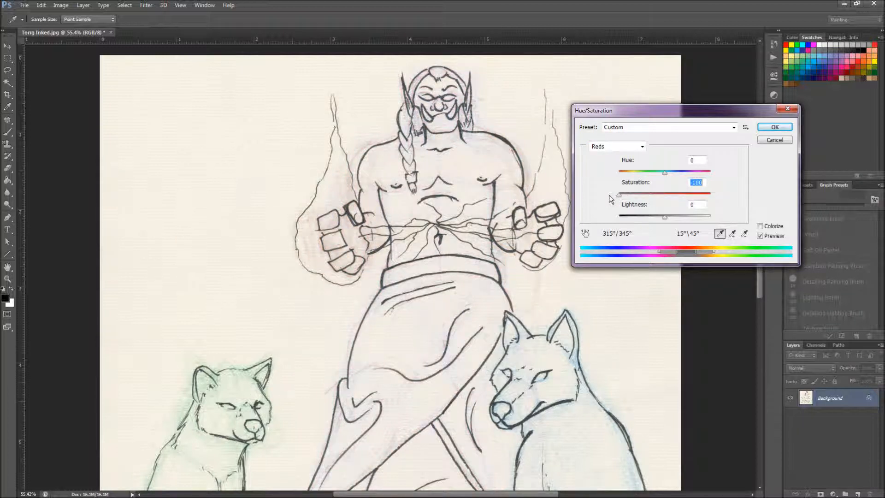
{"action": "left_click_drag", "start_coordinate": [664, 216], "coordinate": [721, 217]}
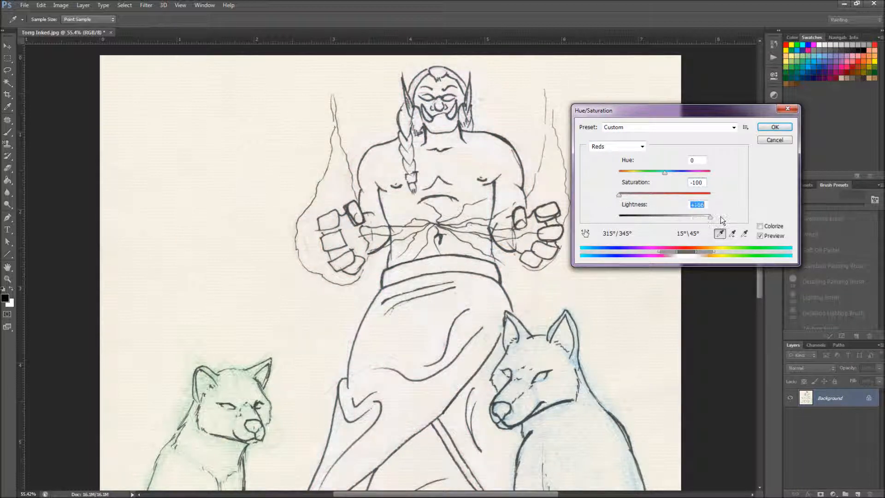
Set the Yellows to saturation -100 and lightness +100 in the Hue/Saturation adjustment
{"action": "left_click", "coordinate": [621, 147]}
{"action": "left_click", "coordinate": [618, 172]}
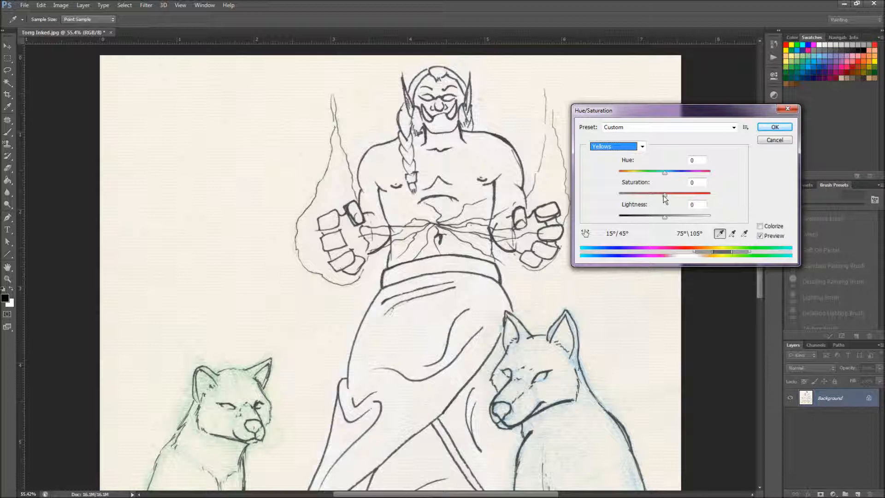
{"action": "left_click_drag", "start_coordinate": [663, 195], "coordinate": [617, 195]}
{"action": "left_click_drag", "start_coordinate": [666, 219], "coordinate": [720, 218]}
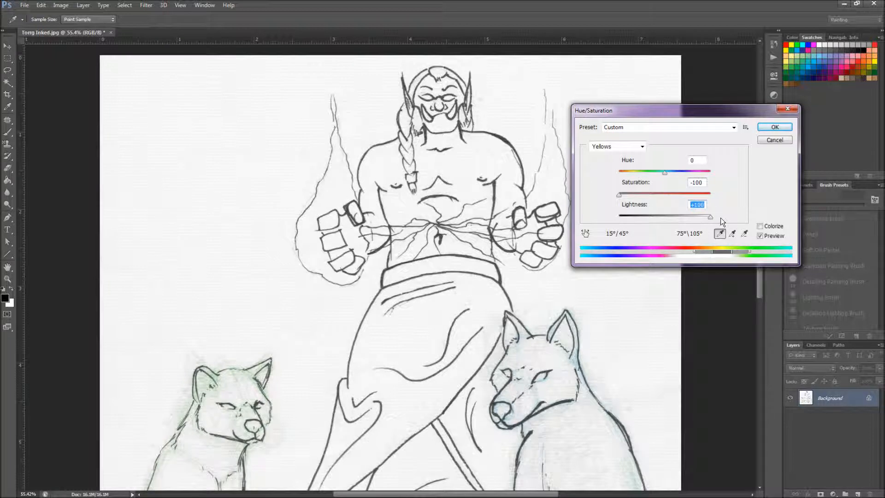
Set the Greens to saturation -100 and lightness +100 in the Hue/Saturation adjustment
{"action": "left_click", "coordinate": [638, 146]}
{"action": "left_click", "coordinate": [608, 178]}
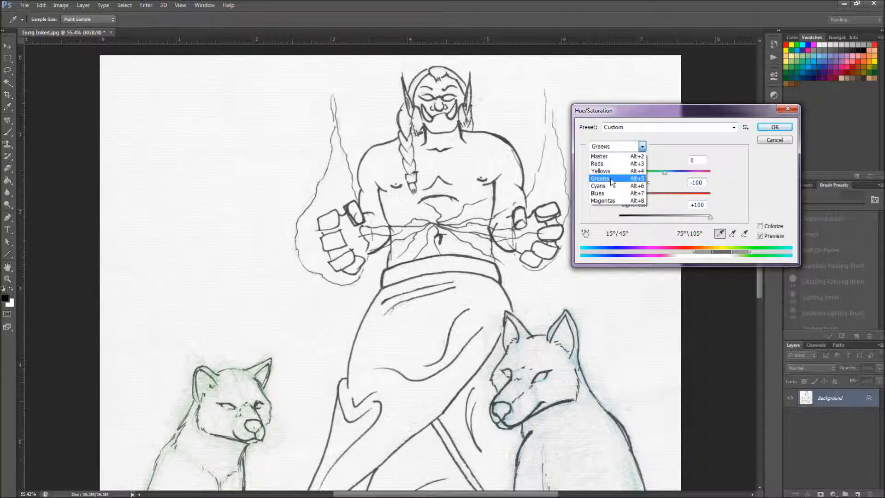
{"action": "left_click_drag", "start_coordinate": [664, 194], "coordinate": [595, 198]}
{"action": "left_click_drag", "start_coordinate": [664, 216], "coordinate": [729, 217]}
Drop the Cyans' saturation to its minimum and raise their lightness to its maximum in the Hue/Saturation adjustment
{"action": "left_click", "coordinate": [626, 147]}
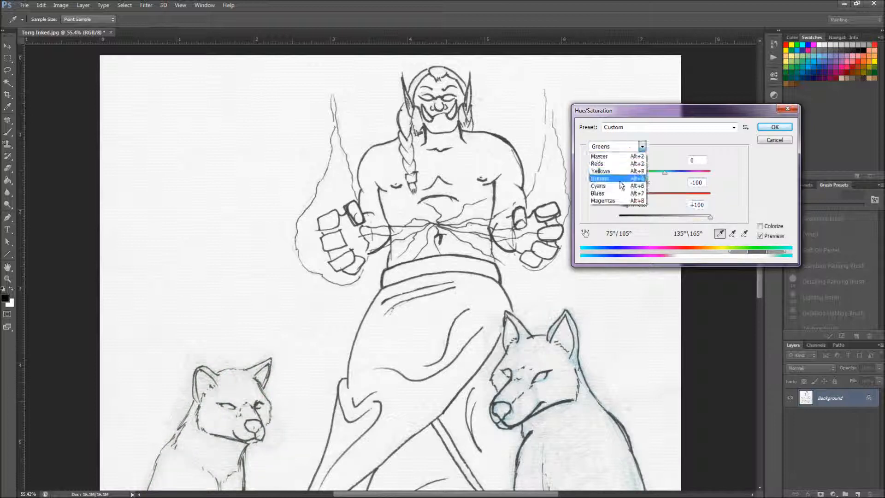
{"action": "left_click", "coordinate": [614, 187]}
{"action": "left_click_drag", "start_coordinate": [665, 194], "coordinate": [613, 196]}
{"action": "left_click_drag", "start_coordinate": [668, 217], "coordinate": [733, 218]}
Set the Blues to saturation -100 and lightness +100 in the Hue/Saturation adjustment
{"action": "left_click", "coordinate": [615, 146]}
{"action": "left_click", "coordinate": [602, 193]}
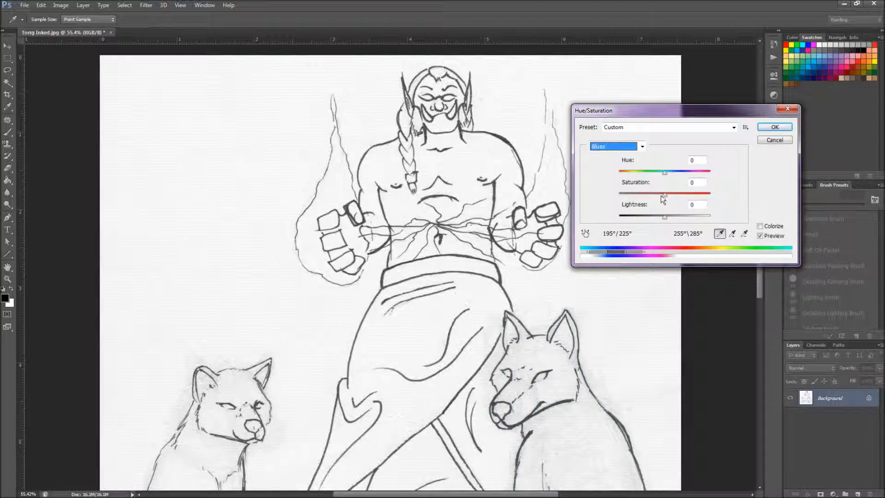
{"action": "left_click_drag", "start_coordinate": [665, 195], "coordinate": [616, 198]}
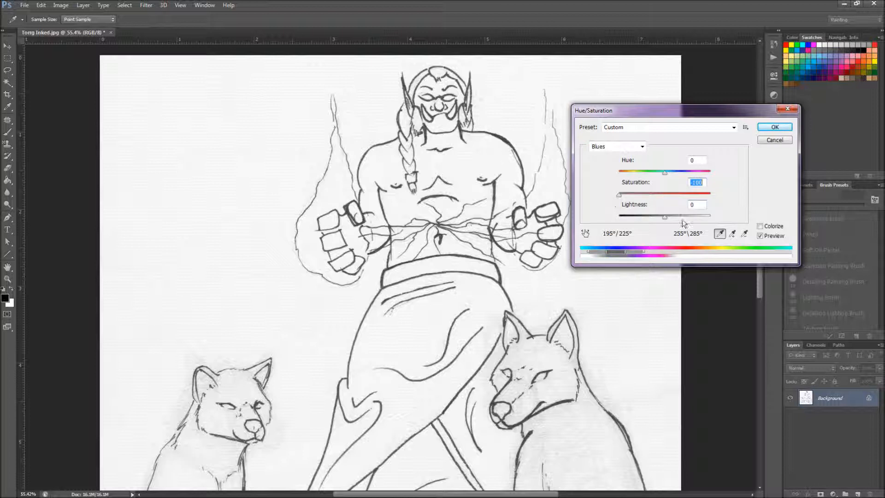
{"action": "left_click_drag", "start_coordinate": [666, 217], "coordinate": [716, 220]}
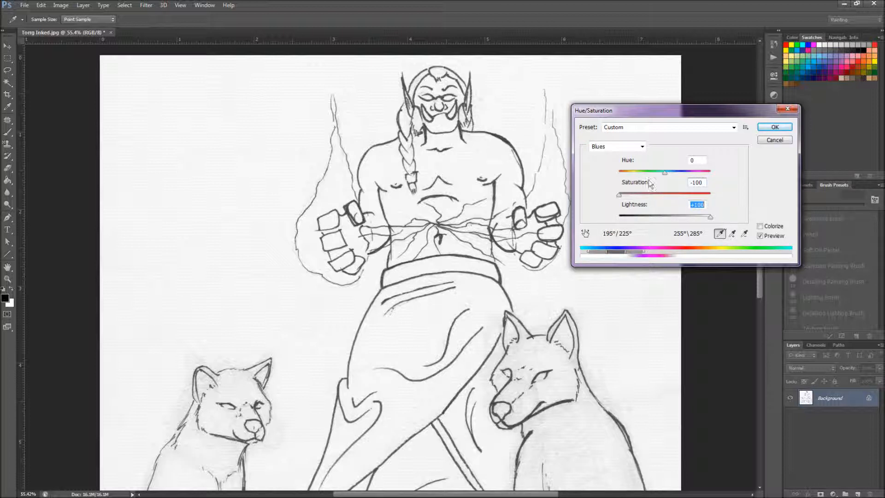
Set the Magentas to saturation -100 and lightness +100 in the Hue/Saturation adjustment
{"action": "left_click", "coordinate": [625, 147]}
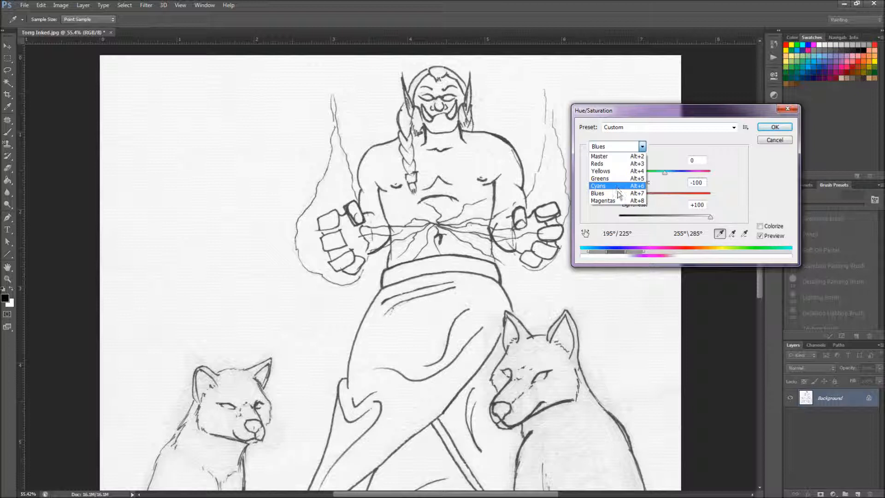
{"action": "left_click", "coordinate": [620, 202]}
{"action": "left_click_drag", "start_coordinate": [665, 195], "coordinate": [610, 200]}
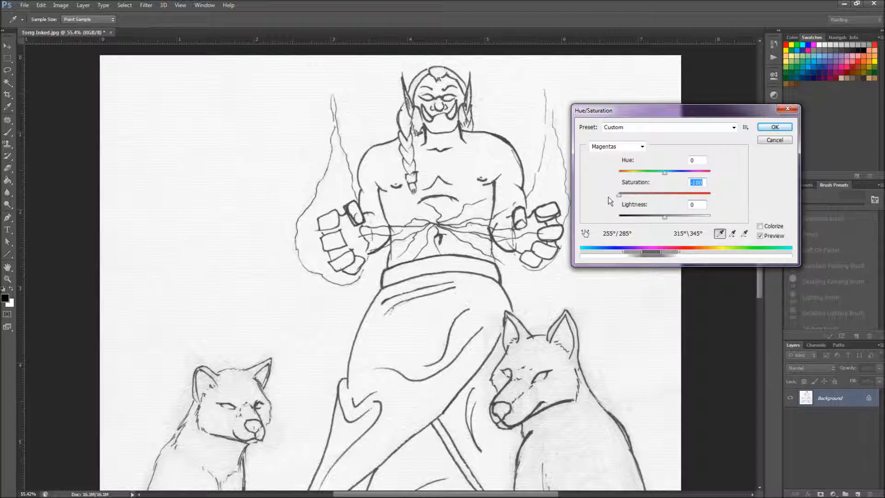
{"action": "left_click_drag", "start_coordinate": [664, 219], "coordinate": [723, 222]}
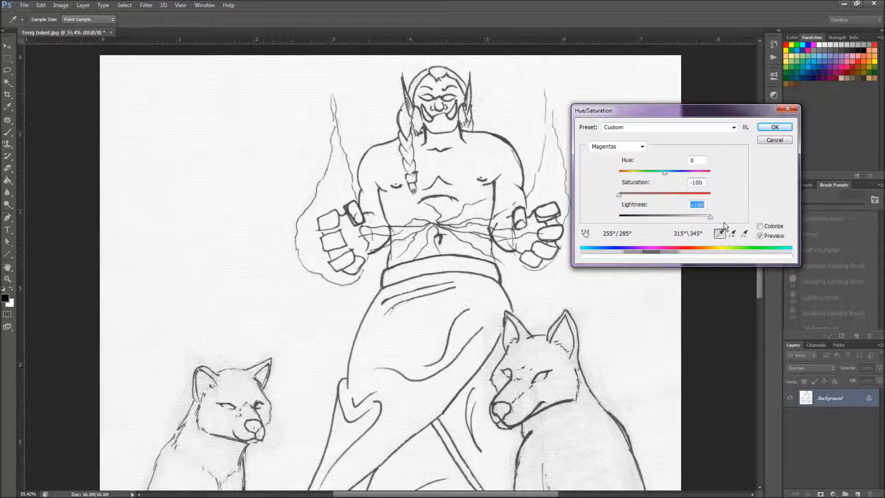
Save the Hue/Saturation settings as a preset named "Kill Sketchbook colors" in the Art Files folder
{"action": "left_click", "coordinate": [745, 128]}
{"action": "left_click", "coordinate": [760, 137]}
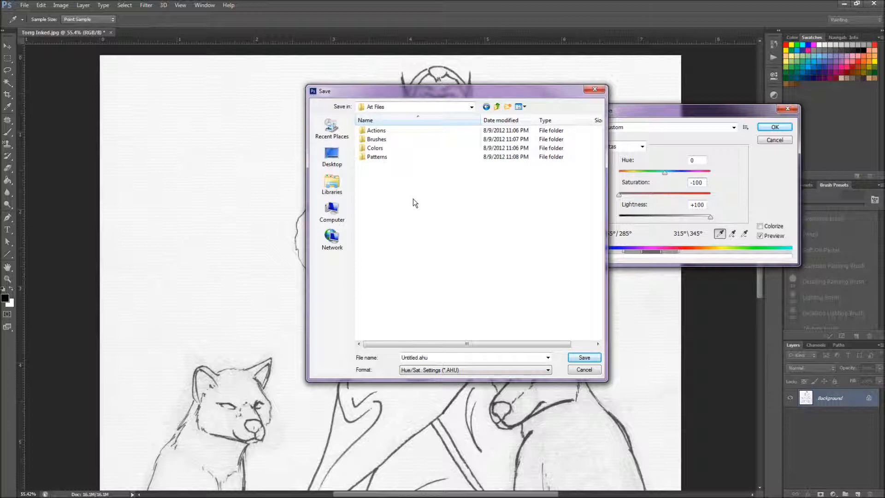
{"action": "left_click_drag", "start_coordinate": [431, 361], "coordinate": [386, 356]}
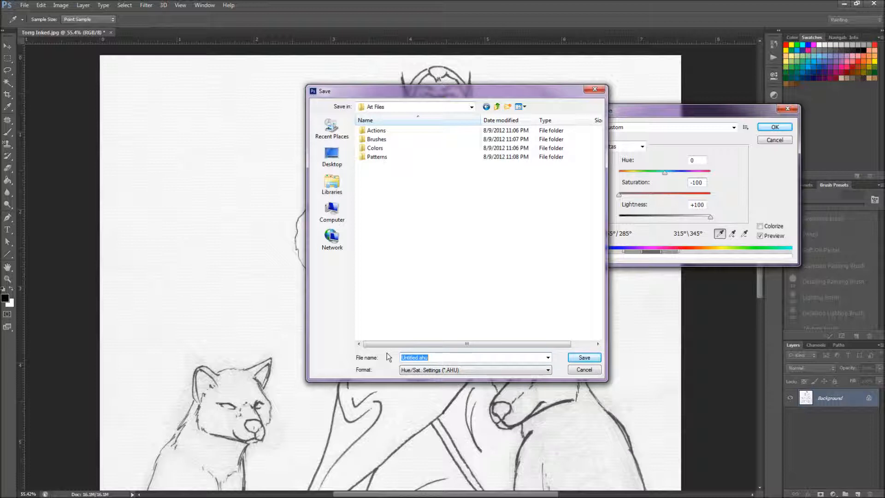
{"action": "type", "text": "Kill Sketchbook"}
{"action": "key", "text": "BackSpace"}
{"action": "key", "text": "BackSpace"}
{"action": "key", "text": "BackSpace"}
{"action": "type", "text": "book colors"}
{"action": "key", "text": "Return"}
Switch the preset to Cyanotype and back to Kill Sketchbook colors, and apply the Hue/Saturation adjustment
{"action": "left_click", "coordinate": [690, 126]}
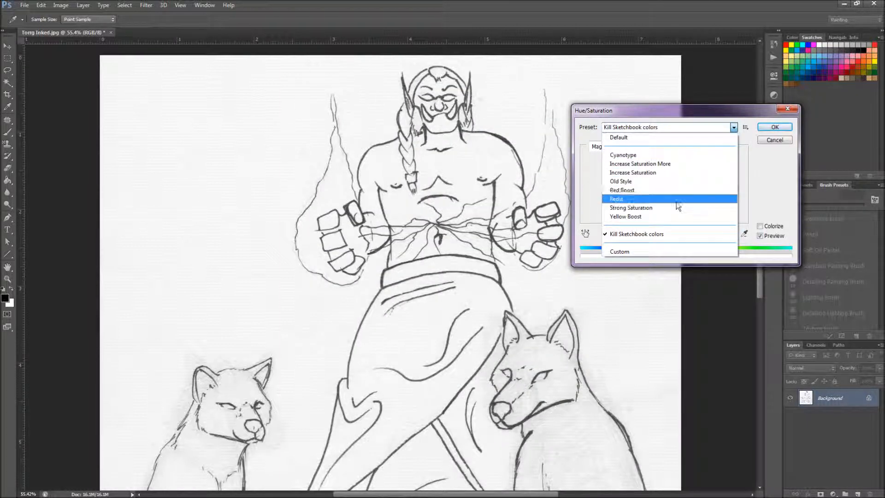
{"action": "left_click", "coordinate": [670, 155]}
{"action": "left_click", "coordinate": [662, 127]}
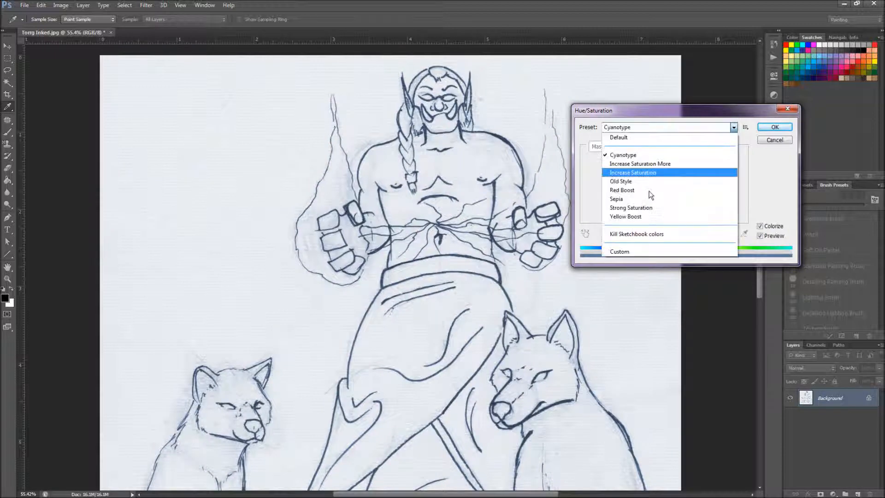
{"action": "left_click", "coordinate": [641, 234]}
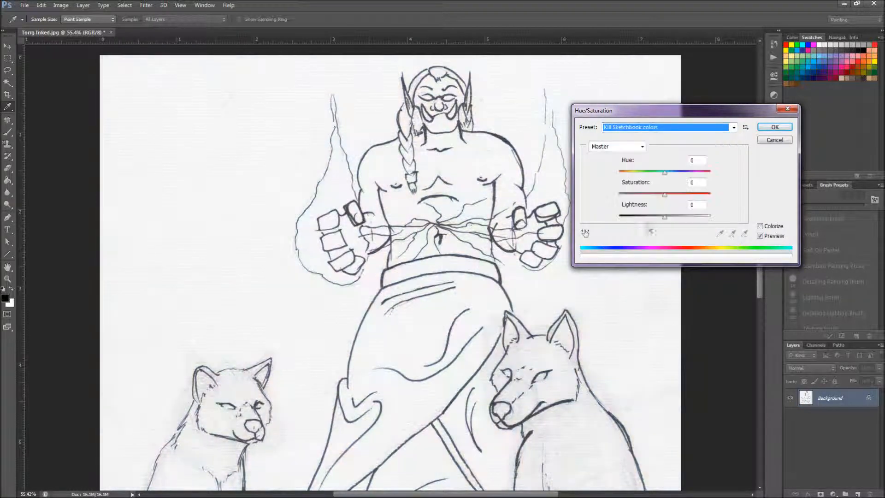
{"action": "left_click", "coordinate": [775, 127]}
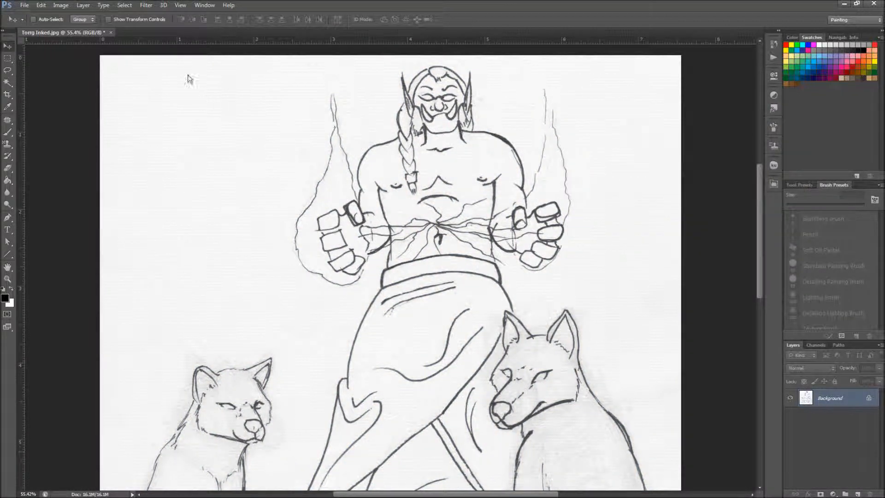
Start a Levels adjustment and set the RGB input black point to 54 and the white point to 201
{"action": "left_click", "coordinate": [64, 6]}
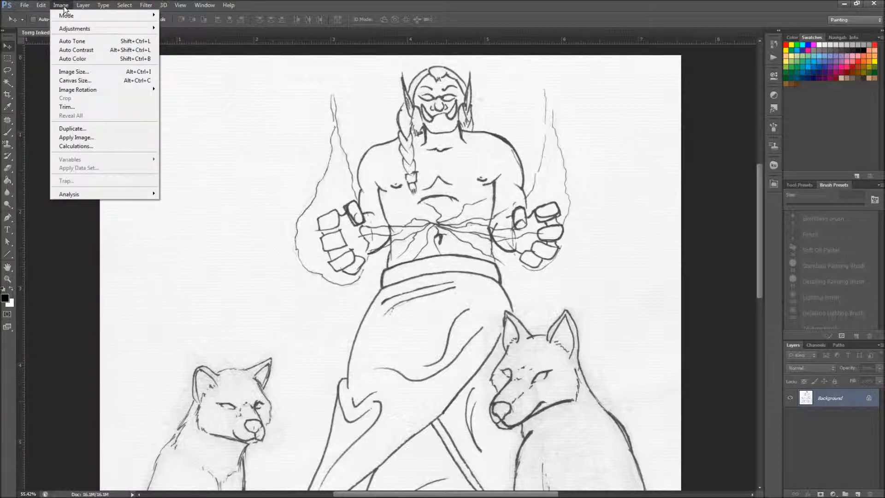
{"action": "mouse_move", "coordinate": [85, 29]}
{"action": "left_click", "coordinate": [201, 37]}
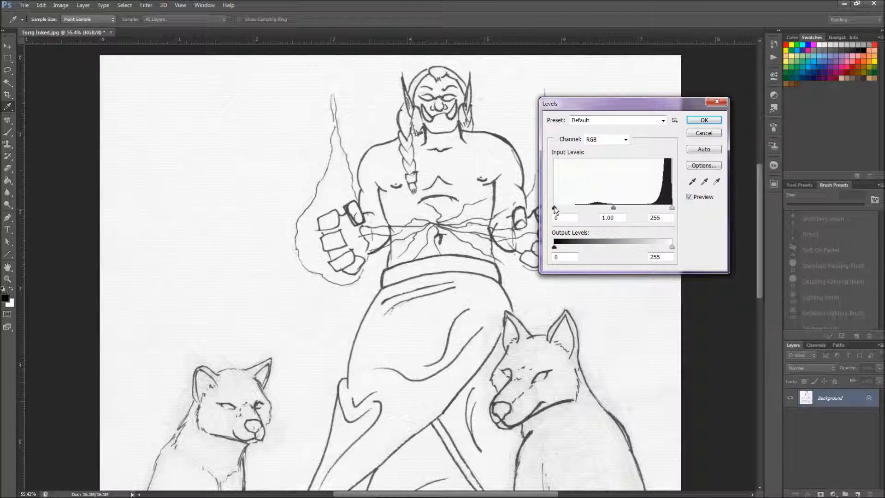
{"action": "left_click_drag", "start_coordinate": [554, 209], "coordinate": [579, 209]}
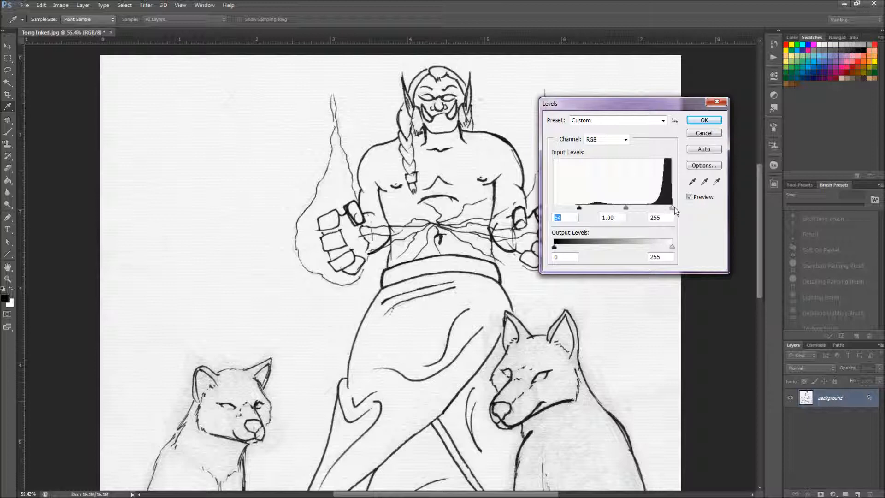
{"action": "mouse_move", "coordinate": [672, 206]}
{"action": "left_mouse_down"}
{"action": "mouse_move", "coordinate": [615, 216]}
{"action": "mouse_move", "coordinate": [663, 209]}
{"action": "mouse_move", "coordinate": [649, 208]}
{"action": "left_mouse_up"}
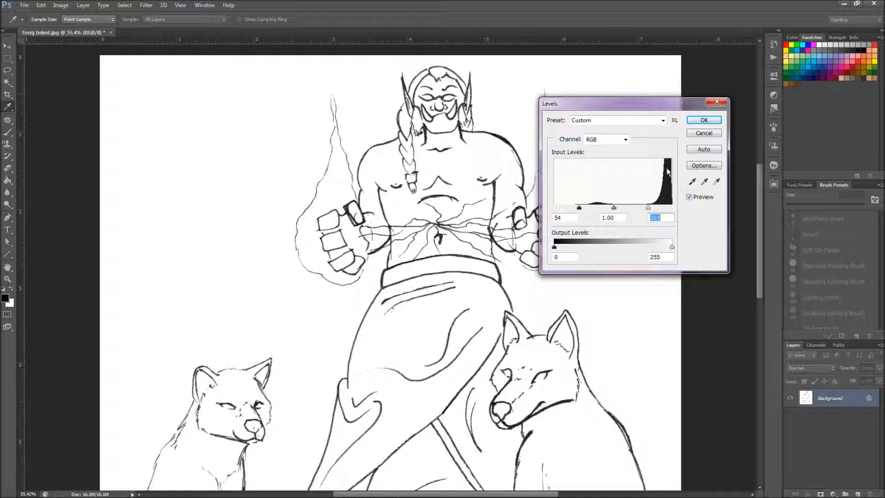
{"action": "left_click_drag", "start_coordinate": [650, 208], "coordinate": [647, 209]}
Try a lighter midtone input level, settle on the darker value 0.51, and apply the Levels adjustment
{"action": "left_click_drag", "start_coordinate": [614, 207], "coordinate": [594, 209]}
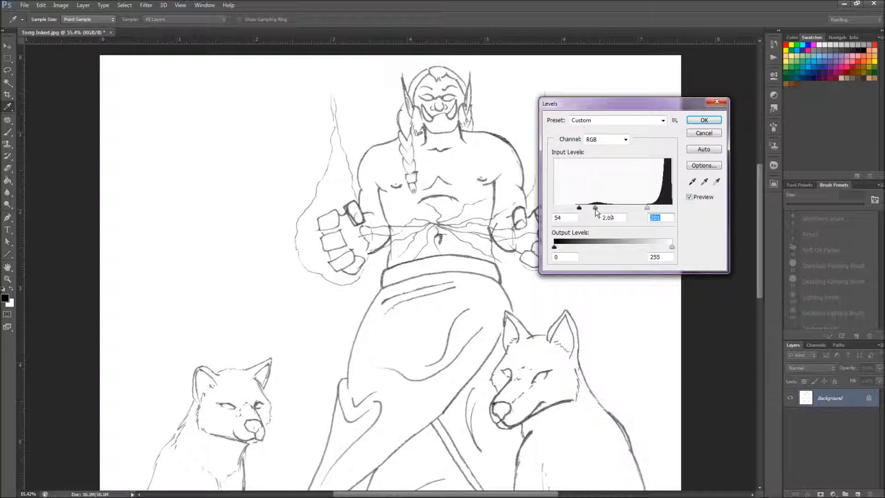
{"action": "left_click_drag", "start_coordinate": [596, 208], "coordinate": [628, 211]}
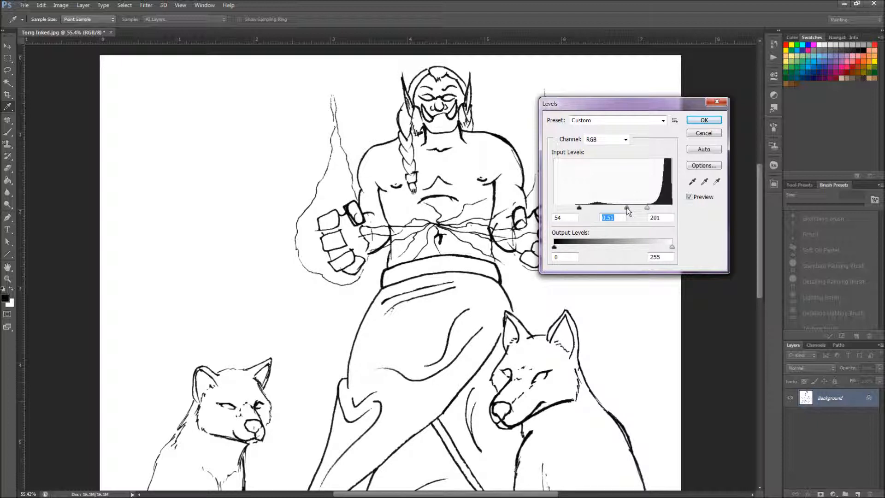
{"action": "left_click", "coordinate": [697, 121]}
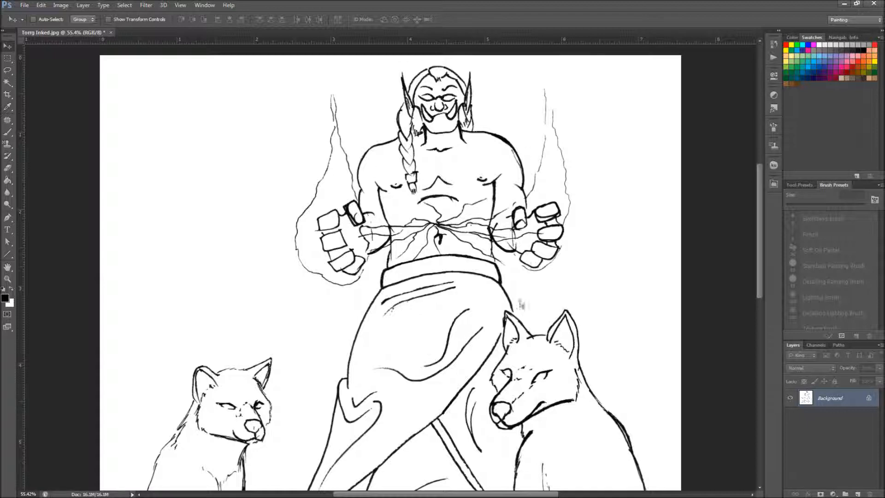
{"action": "left_click_drag", "start_coordinate": [454, 404], "coordinate": [471, 279]}
{"action": "left_click_drag", "start_coordinate": [495, 395], "coordinate": [485, 298]}
{"action": "left_click_drag", "start_coordinate": [428, 101], "coordinate": [423, 349]}
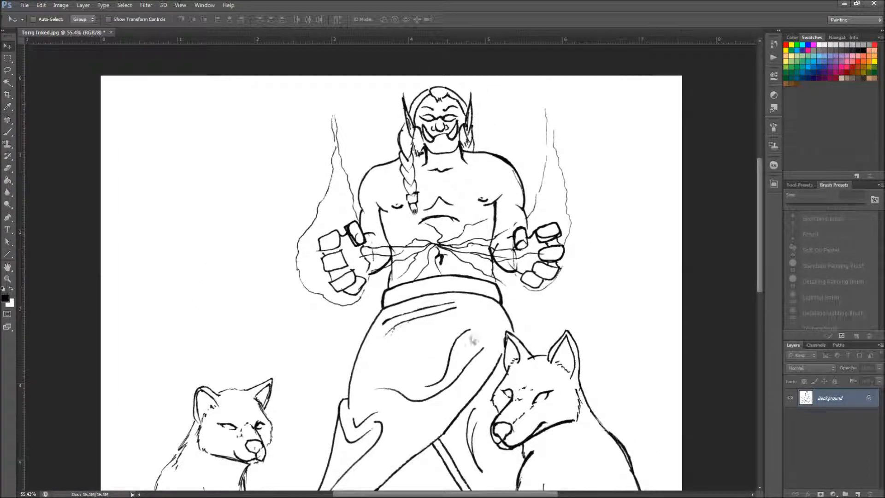
Convert the locked Background layer into a regular layer named "Original"
{"action": "double_click", "coordinate": [829, 398]}
{"action": "type", "text": "Original"}
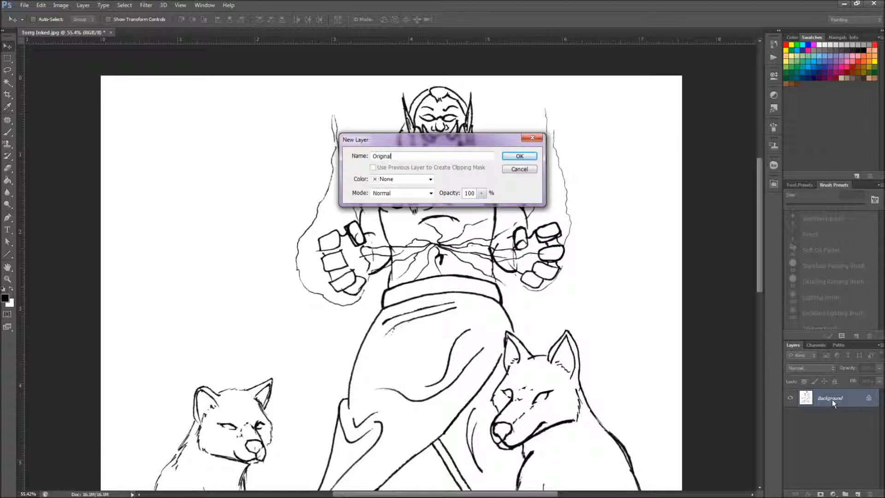
{"action": "key", "text": "Return"}
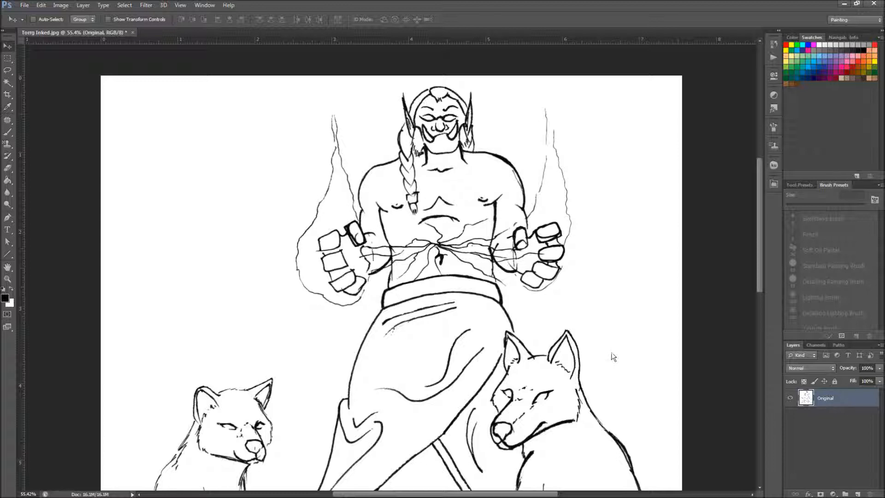
Select the entire canvas and create a new alpha channel named "Line Alpha"
{"action": "key", "text": "ctrl+a"}
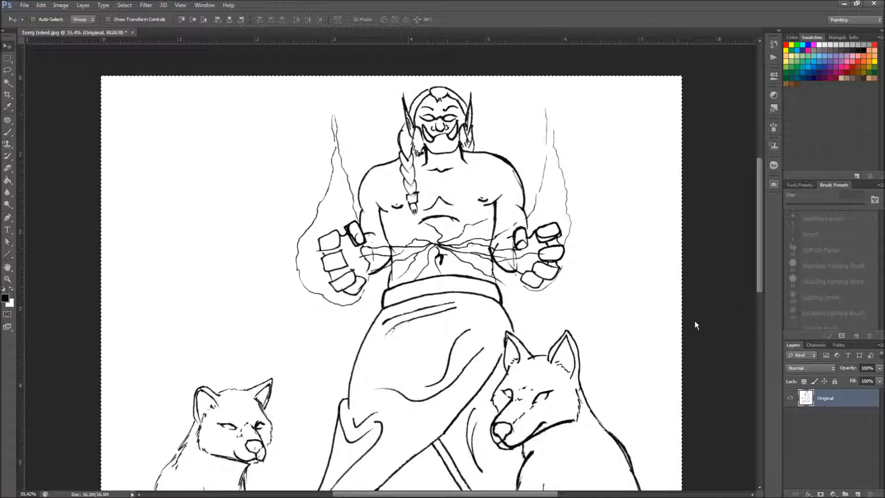
{"action": "left_click", "coordinate": [813, 347]}
{"action": "left_click", "coordinate": [857, 494]}
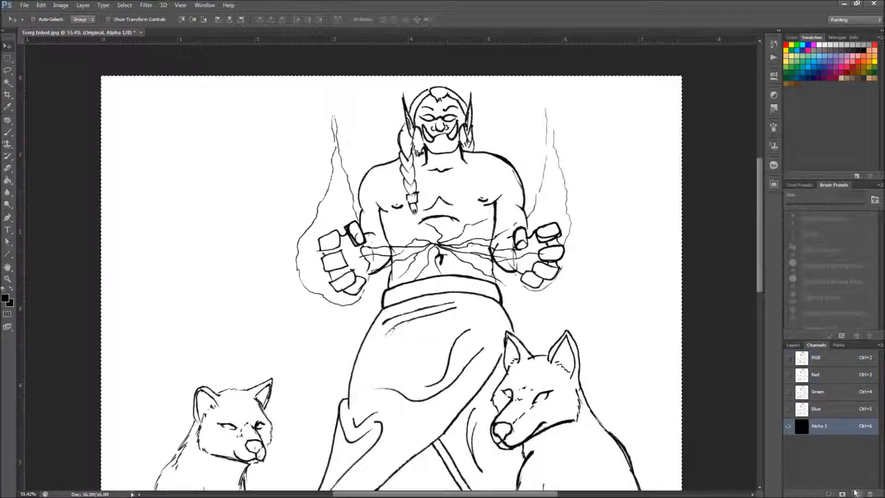
{"action": "double_click", "coordinate": [818, 426]}
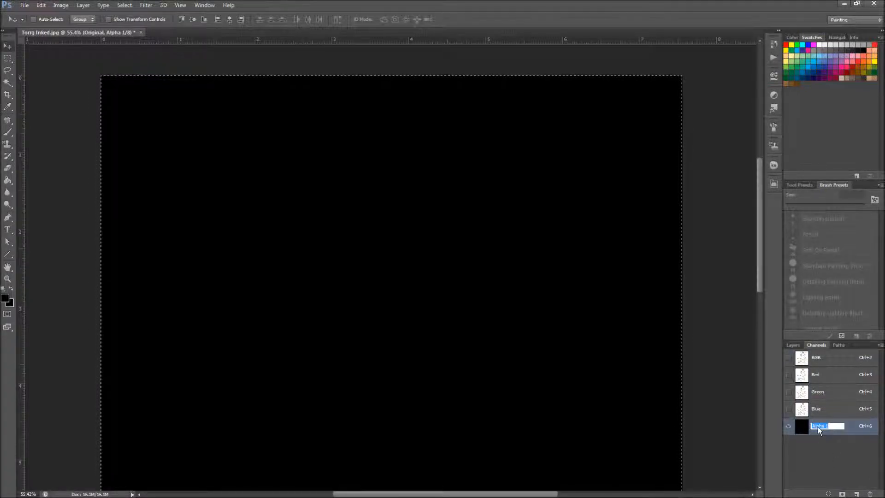
{"action": "type", "text": "Line Alpha"}
{"action": "key", "text": "Return"}
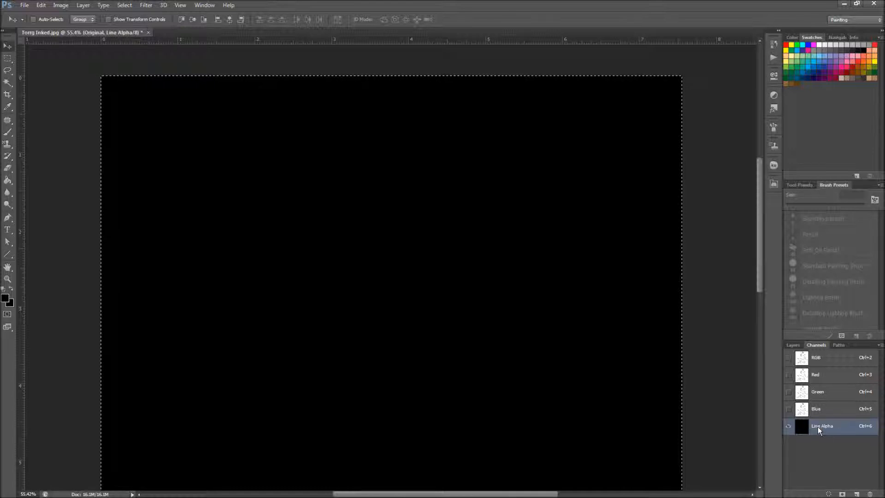
Paste the copied drawing into the Line Alpha channel, invert it to white lines on black, and deselect
{"action": "key", "text": "ctrl+v"}
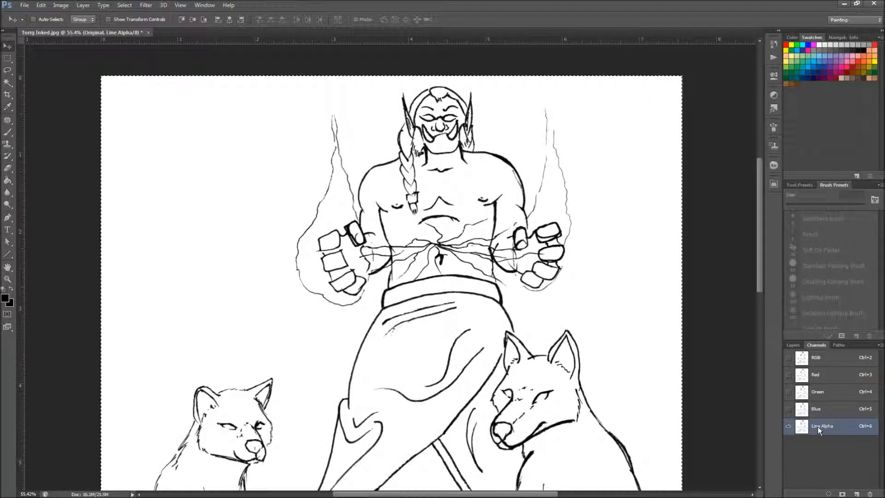
{"action": "key", "text": "ctrl+i"}
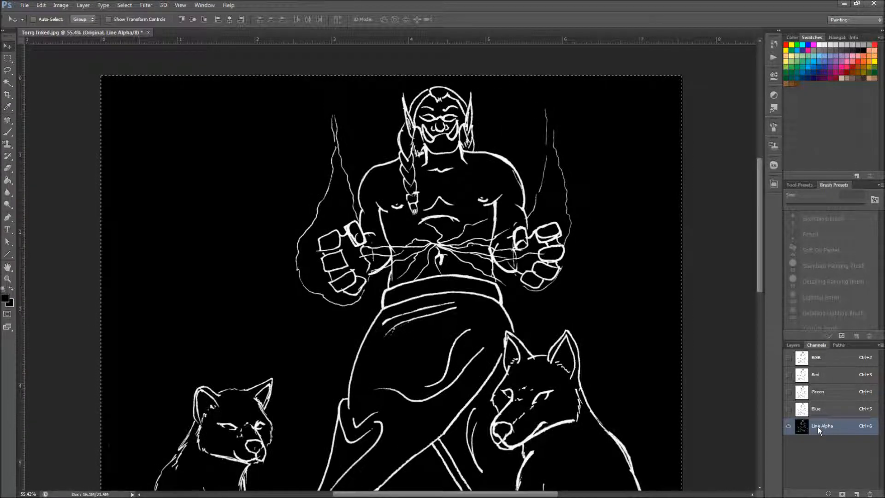
{"action": "key", "text": "ctrl+d"}
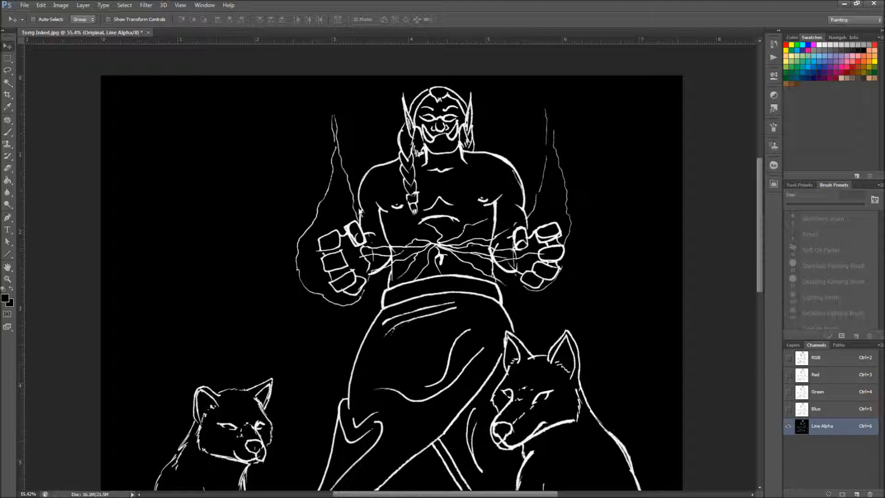
{"action": "left_click_drag", "start_coordinate": [359, 213], "coordinate": [437, 304]}
{"action": "left_click_drag", "start_coordinate": [572, 383], "coordinate": [469, 73]}
{"action": "left_click_drag", "start_coordinate": [570, 277], "coordinate": [598, 357]}
{"action": "left_click_drag", "start_coordinate": [373, 237], "coordinate": [355, 375]}
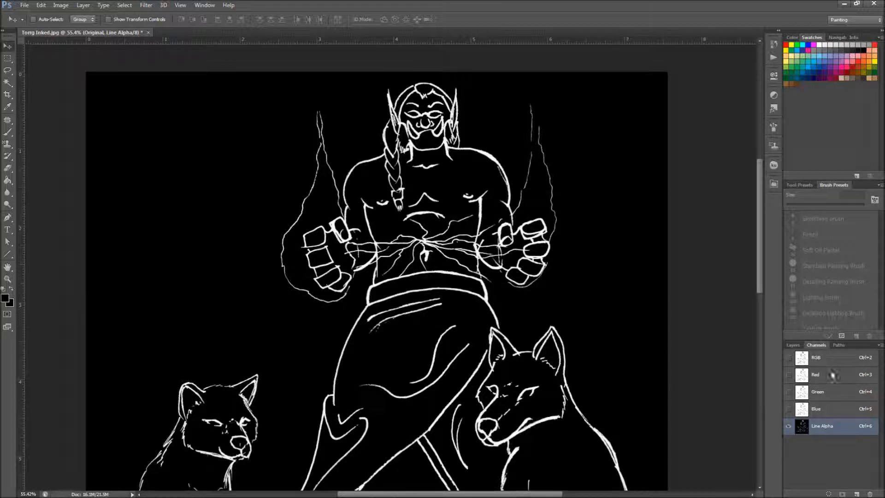
Return to the RGB composite channel and add three new empty layers above the Original layer
{"action": "left_click", "coordinate": [820, 357]}
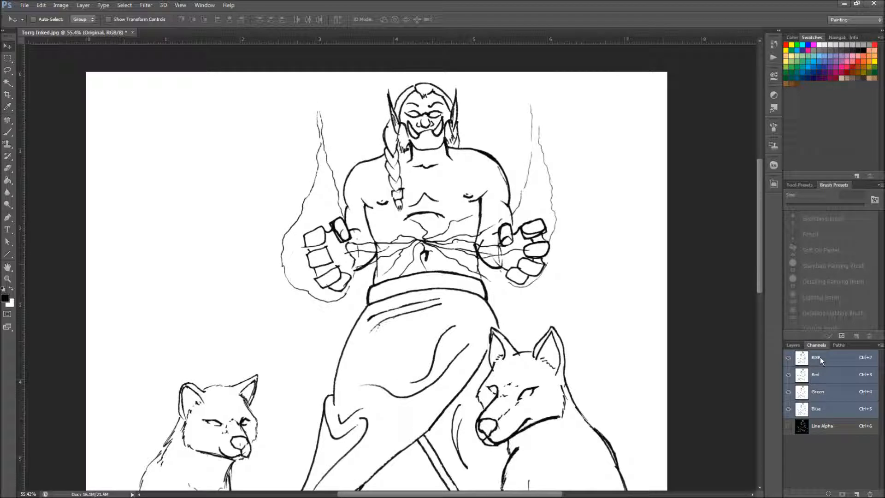
{"action": "left_click", "coordinate": [793, 346]}
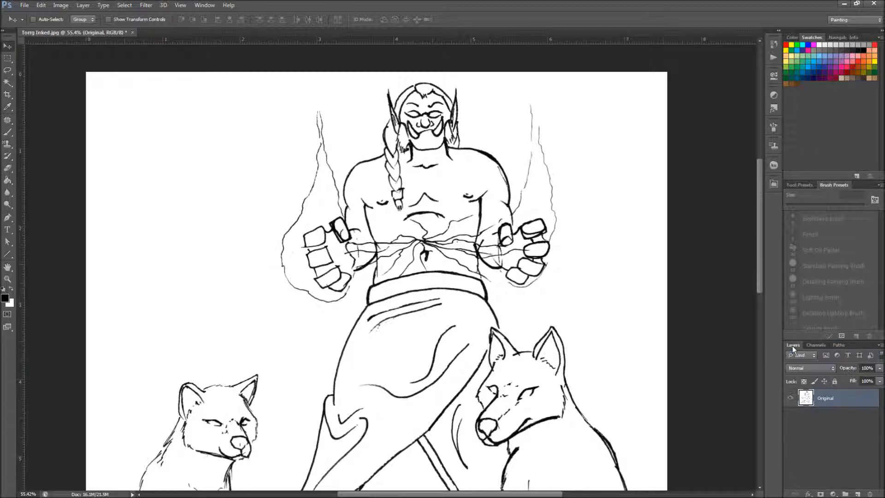
{"action": "left_click", "coordinate": [858, 494]}
{"action": "left_click", "coordinate": [858, 494]}
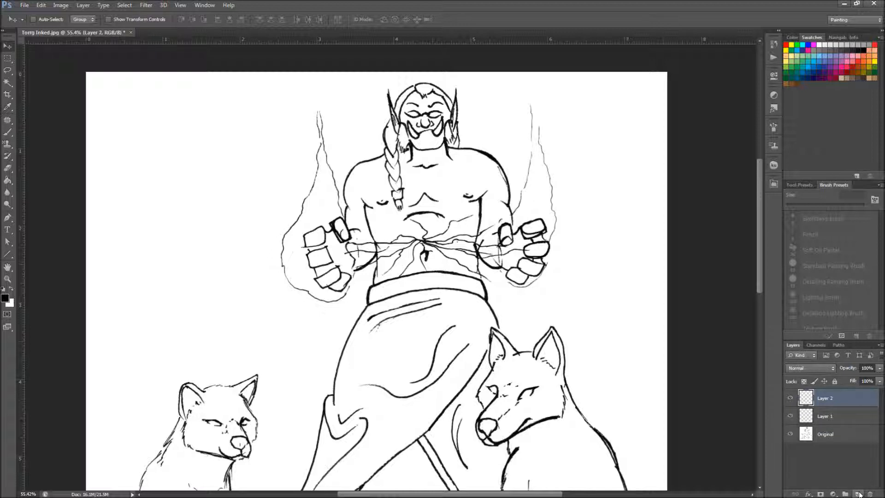
{"action": "left_click", "coordinate": [858, 494]}
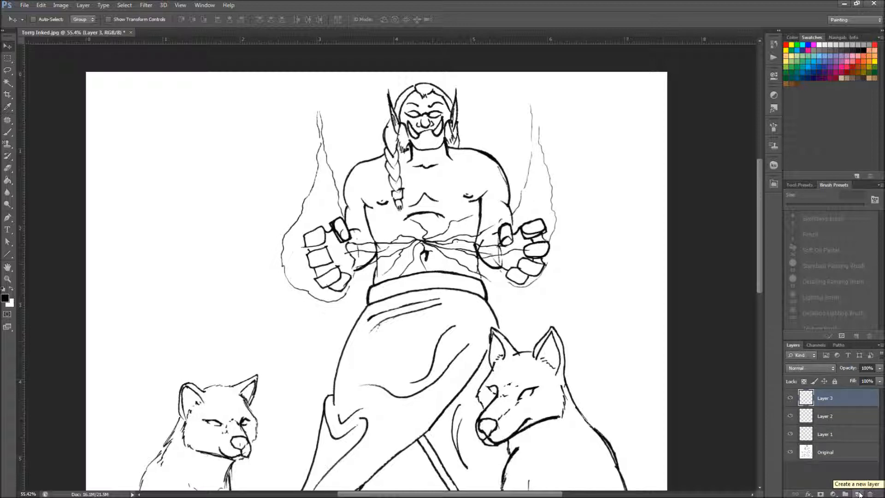
Rename the three new layers, from lowest to highest, as "Background", "Color" and "Inks"
{"action": "double_click", "coordinate": [824, 434]}
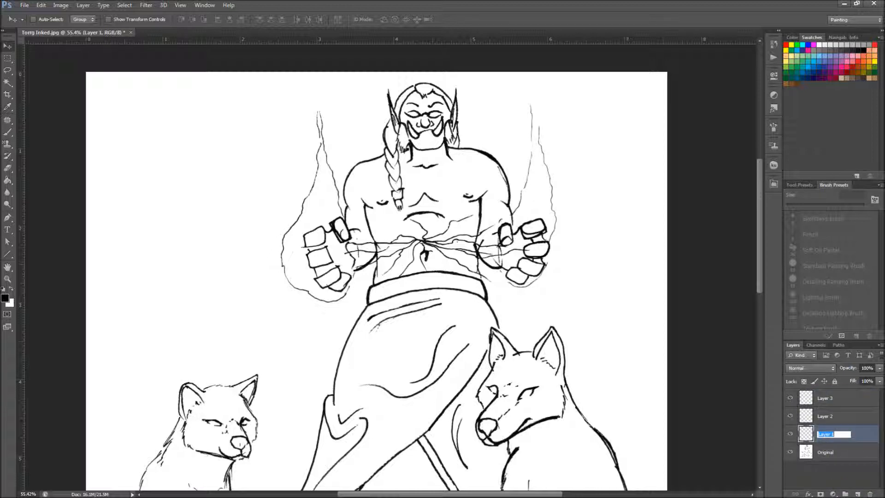
{"action": "type", "text": "Bakcg"}
{"action": "key", "text": "BackSpace"}
{"action": "key", "text": "BackSpace"}
{"action": "key", "text": "BackSpace"}
{"action": "type", "text": "ckground"}
{"action": "key", "text": "Return"}
{"action": "double_click", "coordinate": [824, 417]}
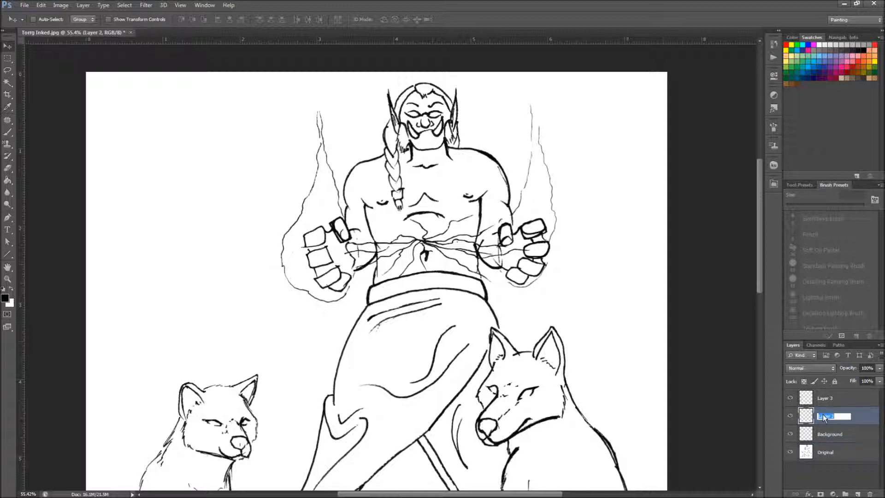
{"action": "key", "text": "Return"}
{"action": "double_click", "coordinate": [828, 398]}
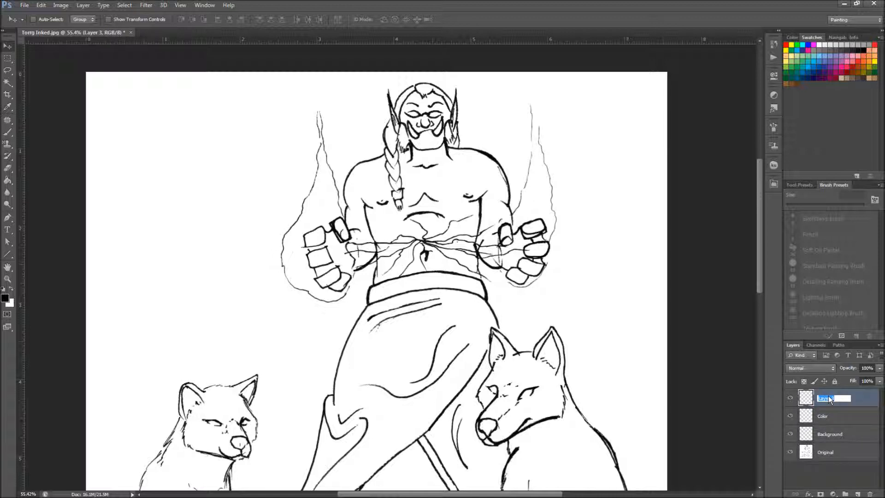
{"action": "type", "text": "Inks"}
{"action": "key", "text": "Return"}
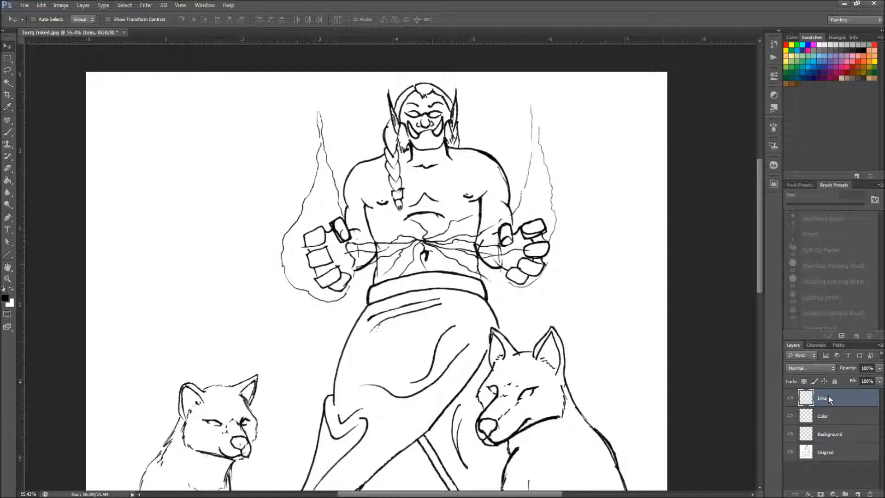
Hide the Original layer and fill the Background layer with white
{"action": "left_click", "coordinate": [790, 452]}
{"action": "left_click", "coordinate": [839, 436]}
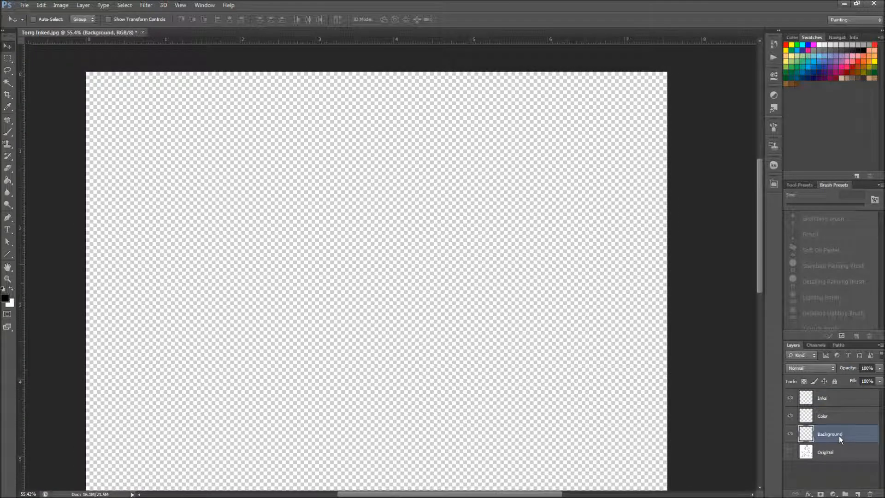
{"action": "key", "text": "ctrl+BackSpace"}
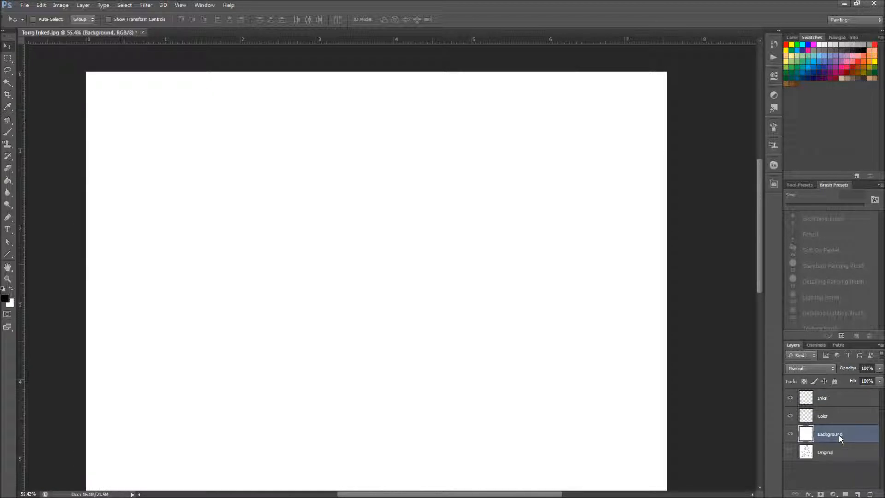
Load the Line Alpha channel as a new selection, fill it with black on the Inks layer, and deselect
{"action": "left_click", "coordinate": [829, 398]}
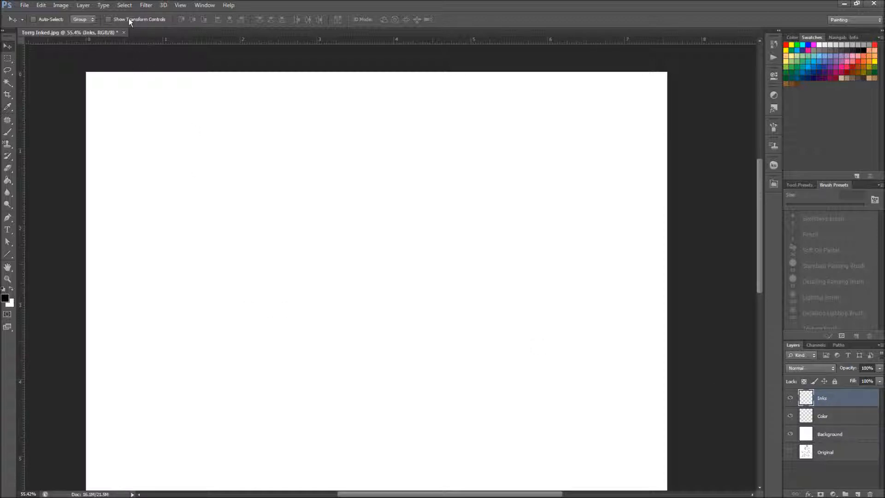
{"action": "left_click", "coordinate": [125, 6]}
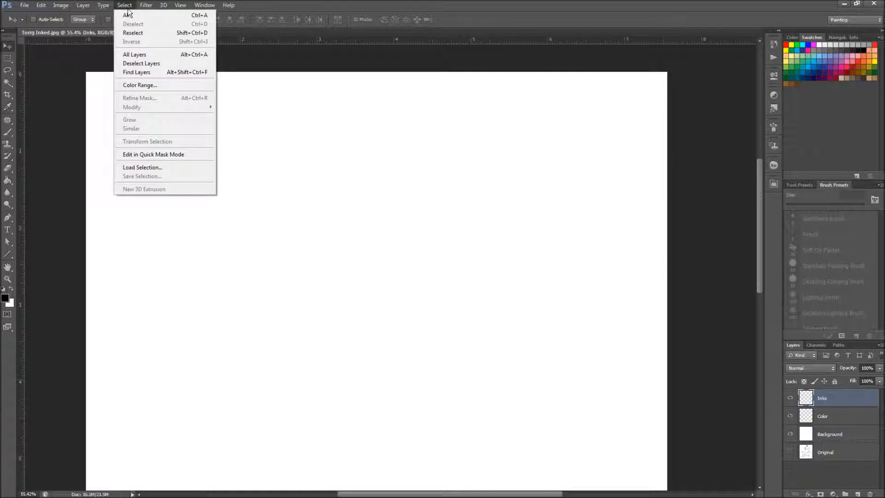
{"action": "left_click", "coordinate": [157, 168]}
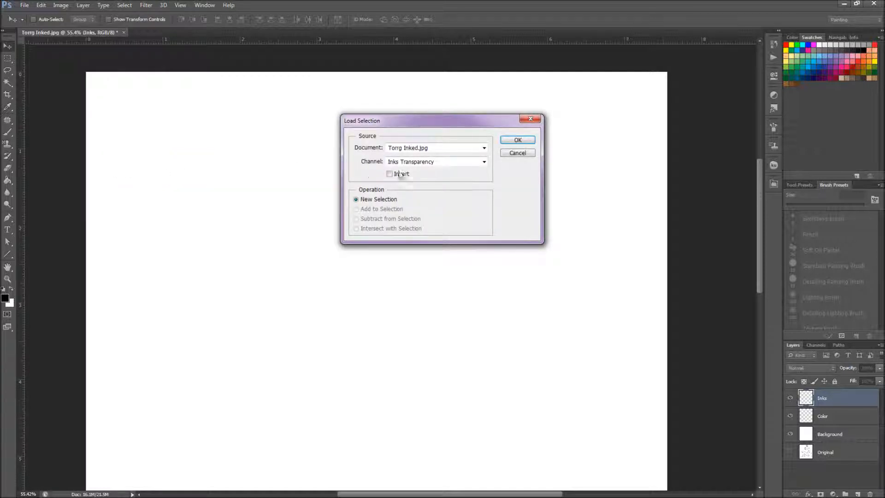
{"action": "left_click", "coordinate": [415, 161]}
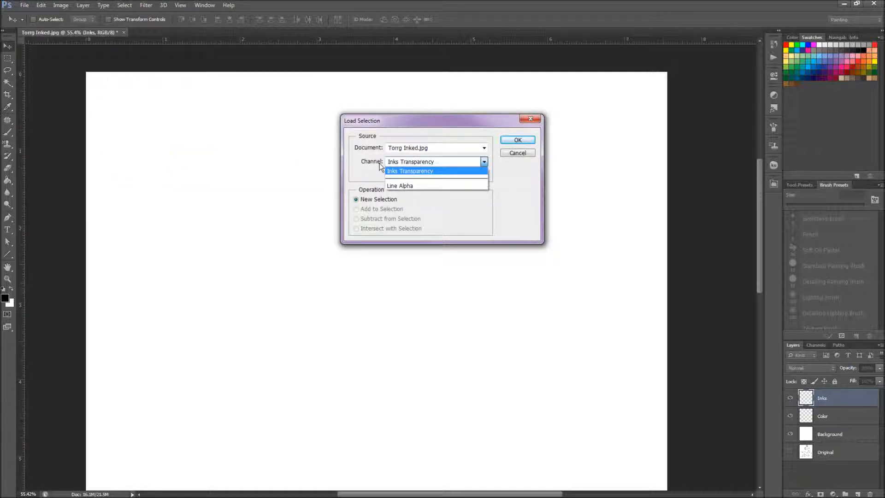
{"action": "left_click", "coordinate": [401, 186]}
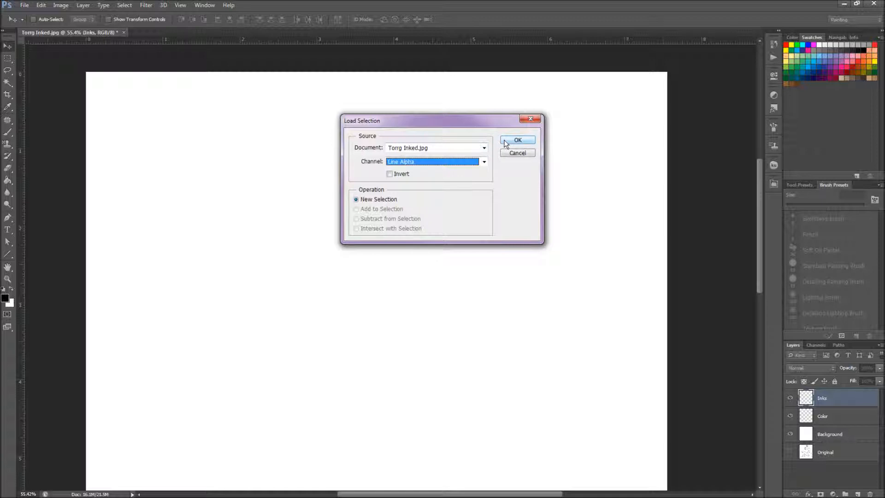
{"action": "left_click", "coordinate": [506, 143]}
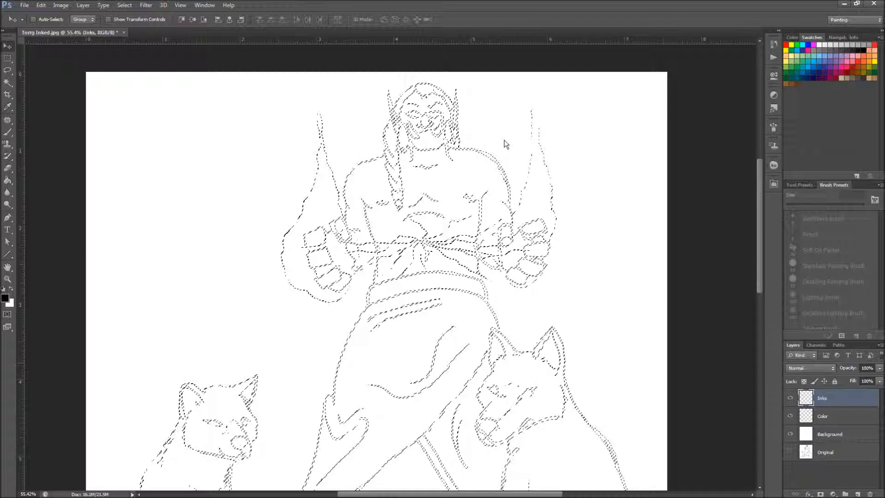
{"action": "key", "text": "alt+BackSpace"}
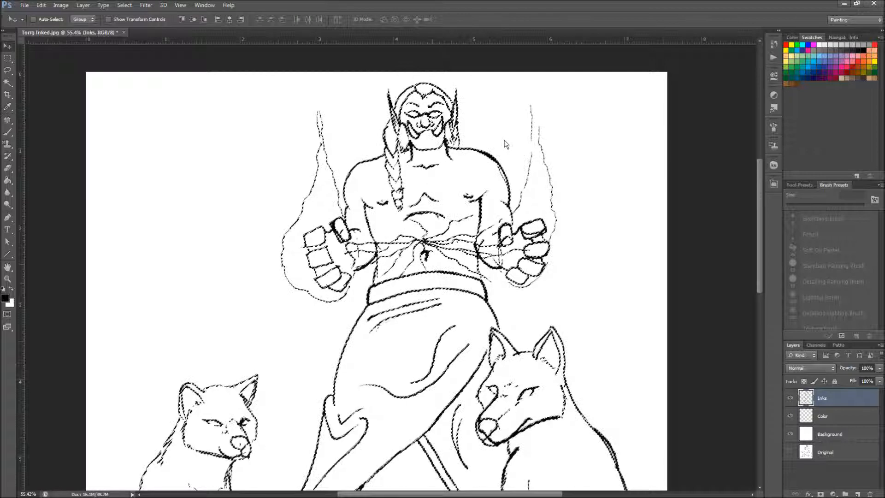
{"action": "key", "text": "ctrl+d"}
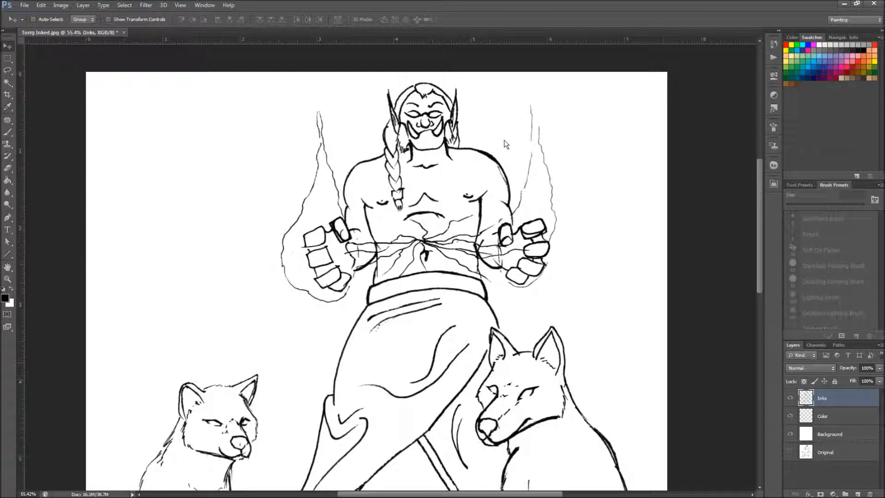
Inspect the filled line art across the drawing, switching the Background layer off and on to check the transparency around the lines
{"action": "scroll", "coordinate": [505, 144], "scroll_direction": "down", "scroll_amount": 5}
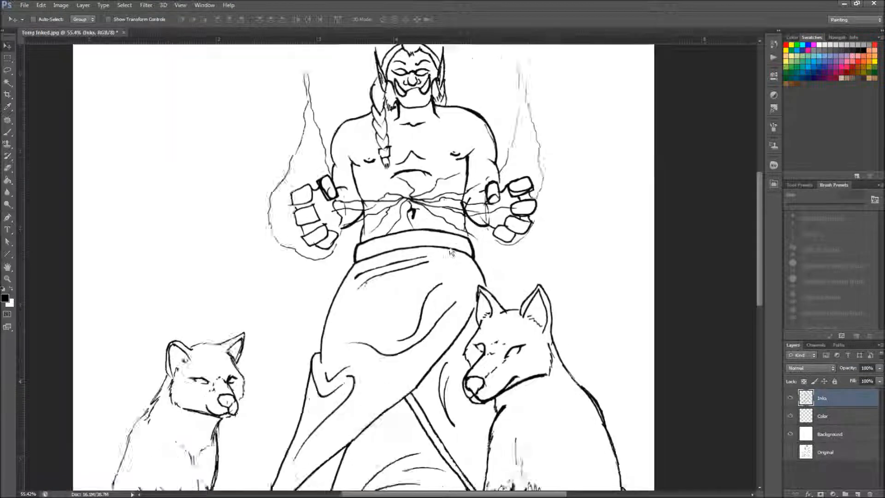
{"action": "scroll", "coordinate": [415, 222], "scroll_direction": "down", "scroll_amount": 2}
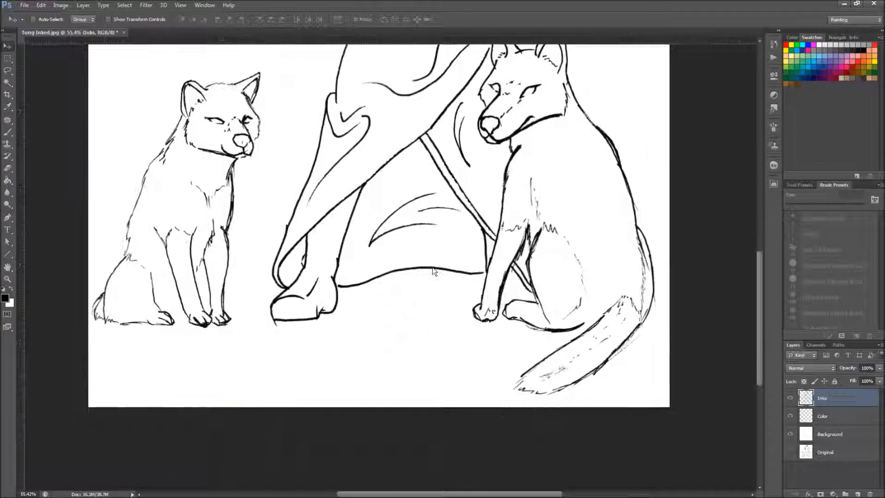
{"action": "scroll", "coordinate": [440, 297], "scroll_direction": "up", "scroll_amount": 4}
{"action": "left_click", "coordinate": [790, 435]}
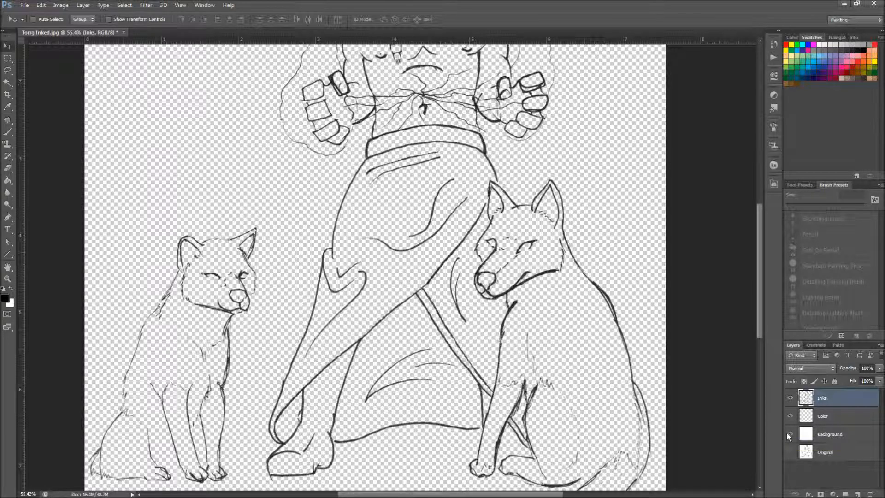
{"action": "left_click", "coordinate": [790, 435]}
{"action": "scroll", "coordinate": [807, 406], "scroll_direction": "up", "scroll_amount": 3}
Lock the Inks layer's transparent pixels and recolor the central figure's lines crimson with the 300 px Lighting Brush
{"action": "left_click", "coordinate": [805, 380]}
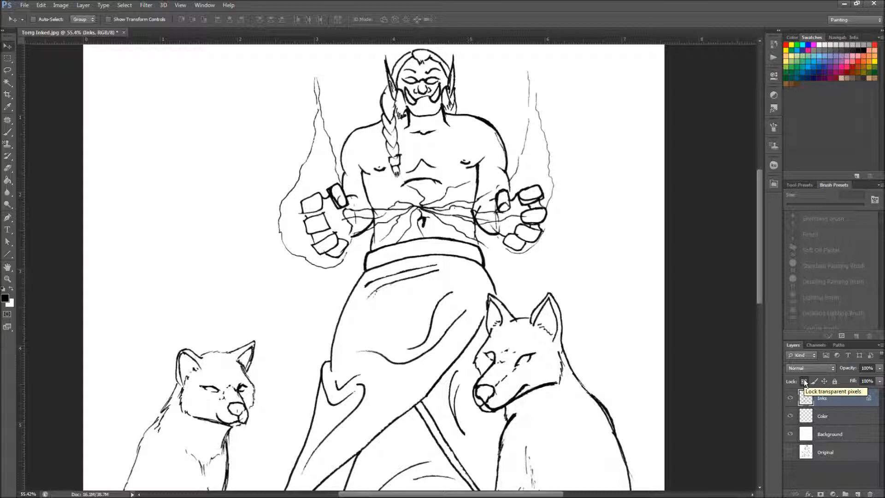
{"action": "left_click_drag", "start_coordinate": [512, 200], "coordinate": [499, 267]}
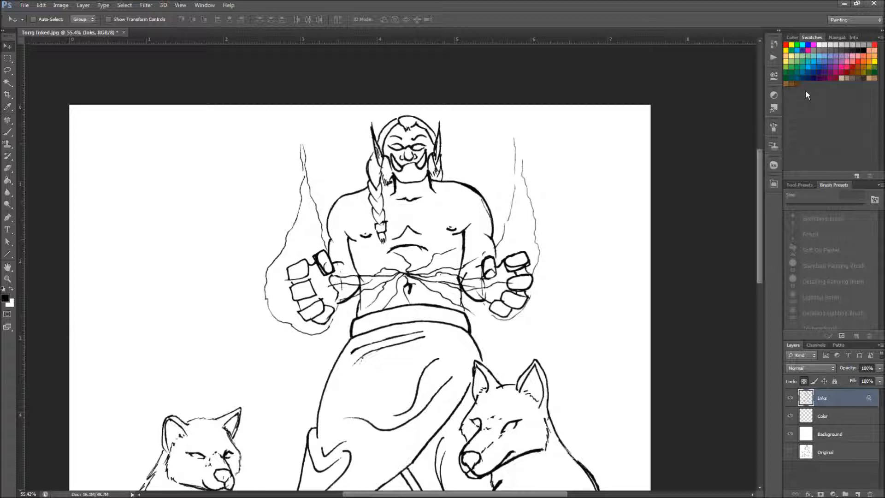
{"action": "left_click", "coordinate": [840, 72]}
{"action": "key", "text": "b"}
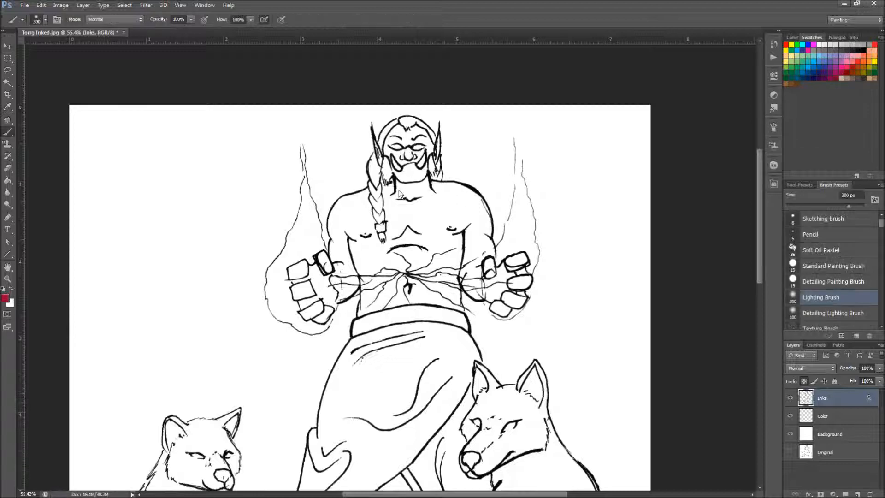
{"action": "mouse_move", "coordinate": [416, 123]}
{"action": "left_mouse_down"}
{"action": "mouse_move", "coordinate": [382, 231]}
{"action": "mouse_move", "coordinate": [489, 249]}
{"action": "mouse_move", "coordinate": [461, 332]}
{"action": "mouse_move", "coordinate": [451, 415]}
{"action": "left_mouse_up"}
{"action": "left_click_drag", "start_coordinate": [439, 369], "coordinate": [451, 230]}
{"action": "mouse_move", "coordinate": [438, 309]}
{"action": "left_mouse_down"}
{"action": "mouse_move", "coordinate": [334, 277]}
{"action": "mouse_move", "coordinate": [300, 387]}
{"action": "left_mouse_up"}
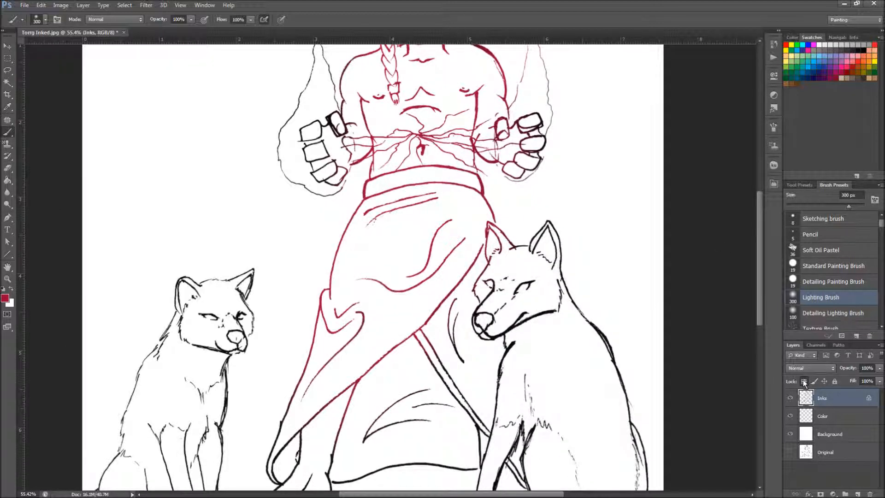
Paint broad dark teal and dark green strokes behind the figure's lines on the Color layer, and hide that layer
{"action": "left_click", "coordinate": [833, 412]}
{"action": "left_click", "coordinate": [793, 78]}
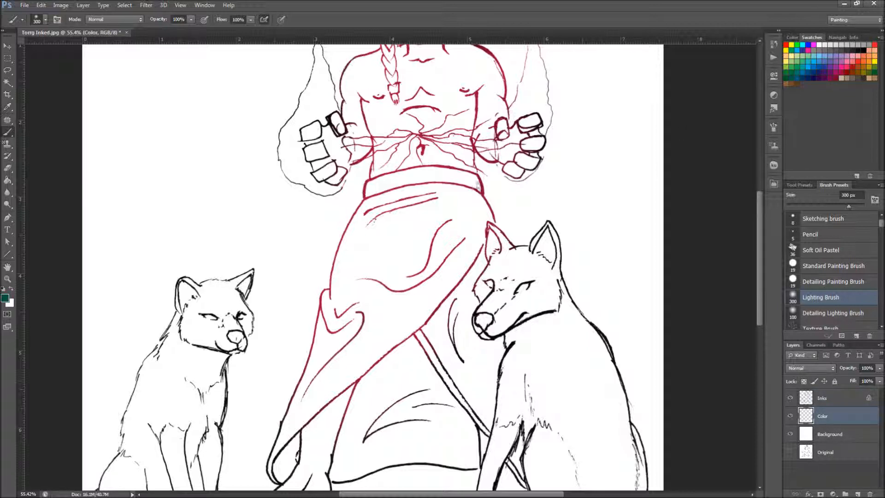
{"action": "left_click_drag", "start_coordinate": [434, 153], "coordinate": [427, 266]}
{"action": "mouse_move", "coordinate": [277, 206]}
{"action": "left_mouse_down"}
{"action": "mouse_move", "coordinate": [448, 69]}
{"action": "mouse_move", "coordinate": [494, 195]}
{"action": "mouse_move", "coordinate": [406, 396]}
{"action": "mouse_move", "coordinate": [369, 452]}
{"action": "left_mouse_up"}
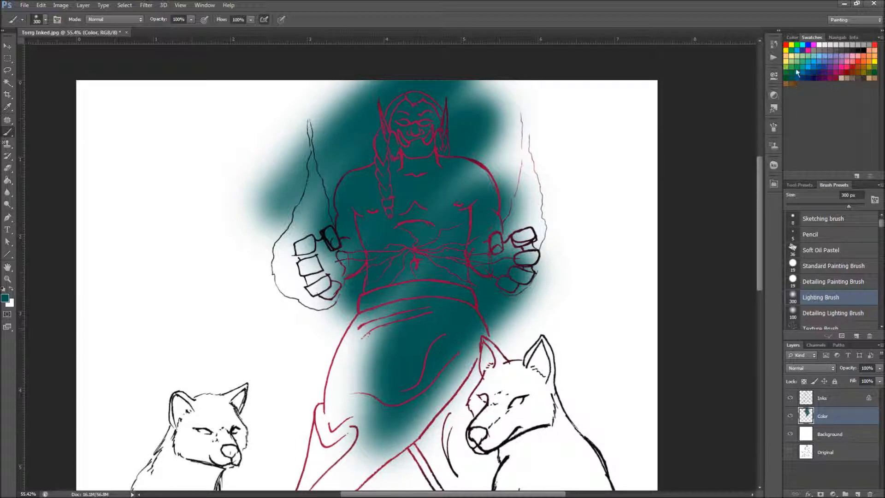
{"action": "mouse_move", "coordinate": [443, 197]}
{"action": "left_mouse_down"}
{"action": "mouse_move", "coordinate": [310, 259]}
{"action": "mouse_move", "coordinate": [332, 196]}
{"action": "mouse_move", "coordinate": [398, 374]}
{"action": "mouse_move", "coordinate": [404, 414]}
{"action": "mouse_move", "coordinate": [389, 438]}
{"action": "left_mouse_up"}
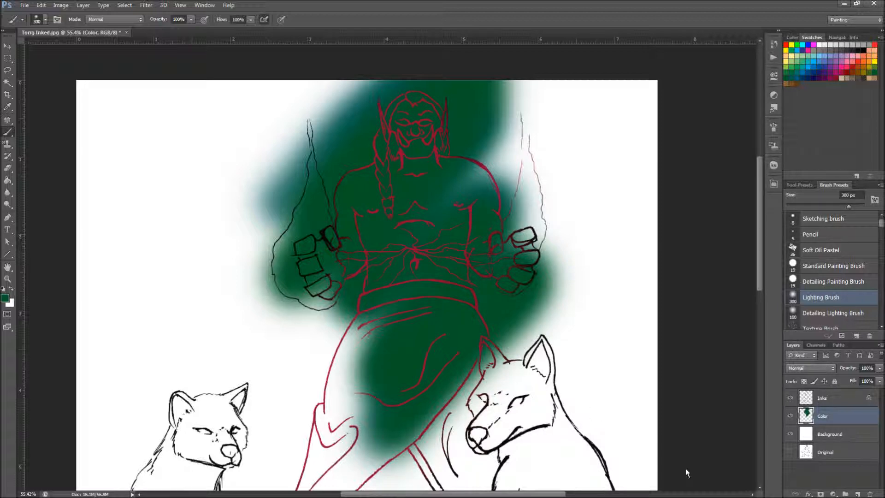
{"action": "left_click", "coordinate": [791, 416]}
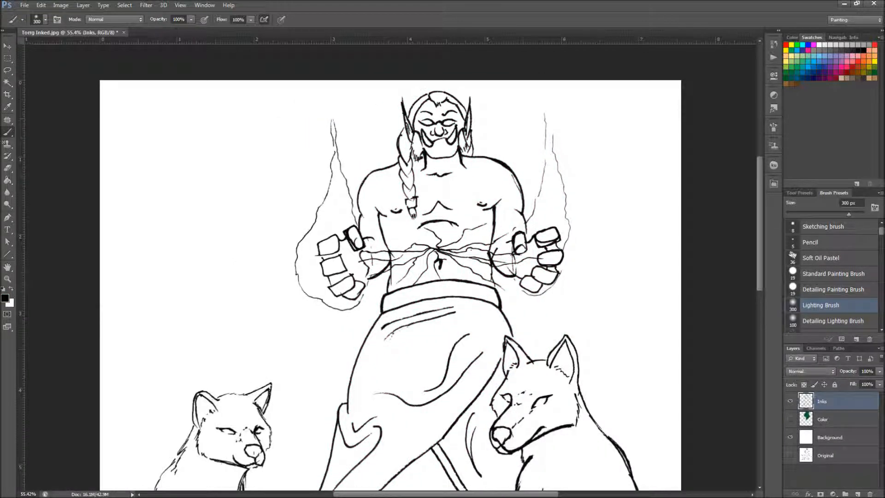